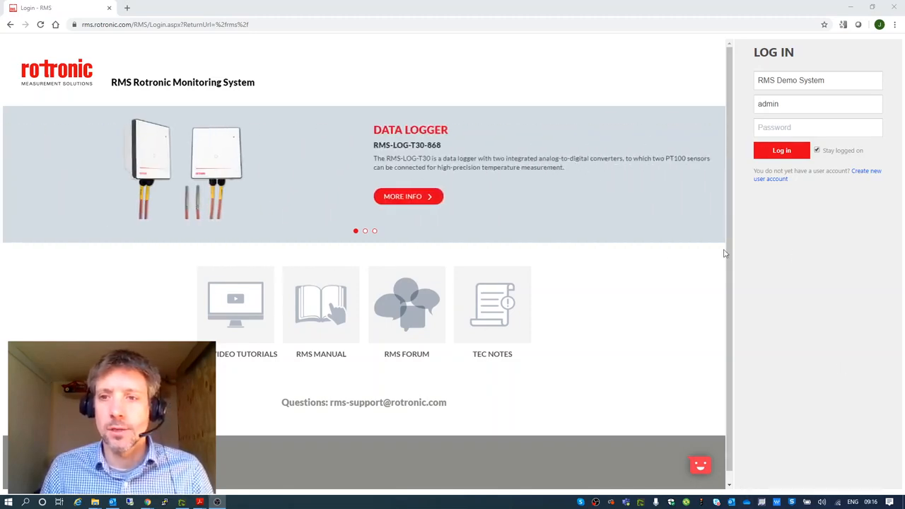
Step: Log in to the RMS Demo System as admin by entering the account password
click(766, 132)
text(•••••••)
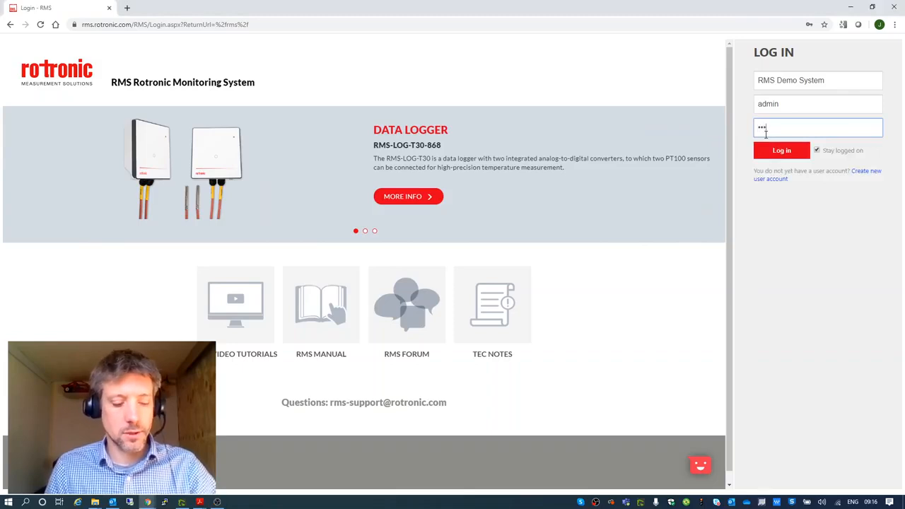
key(Return)
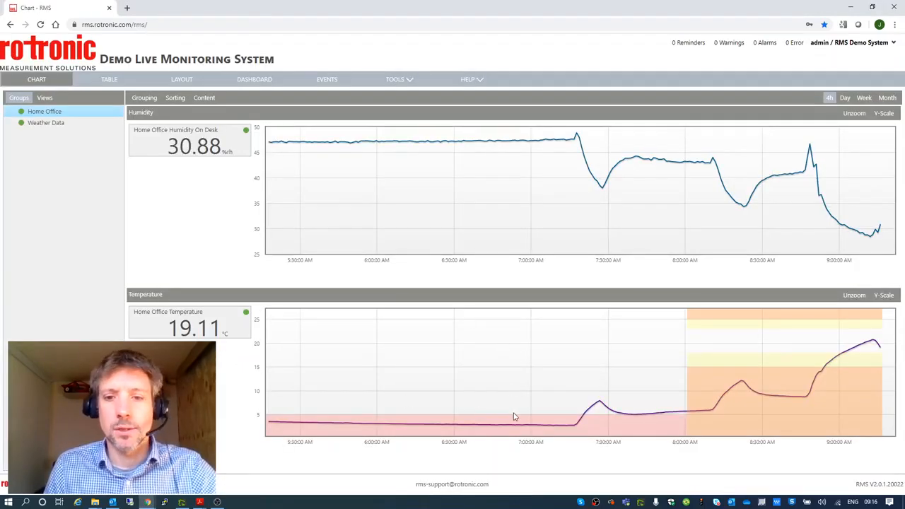
Step: Open the device setup and start a new LAN device in the Home Office group with serial number 61621165
mouse_move(570, 426)
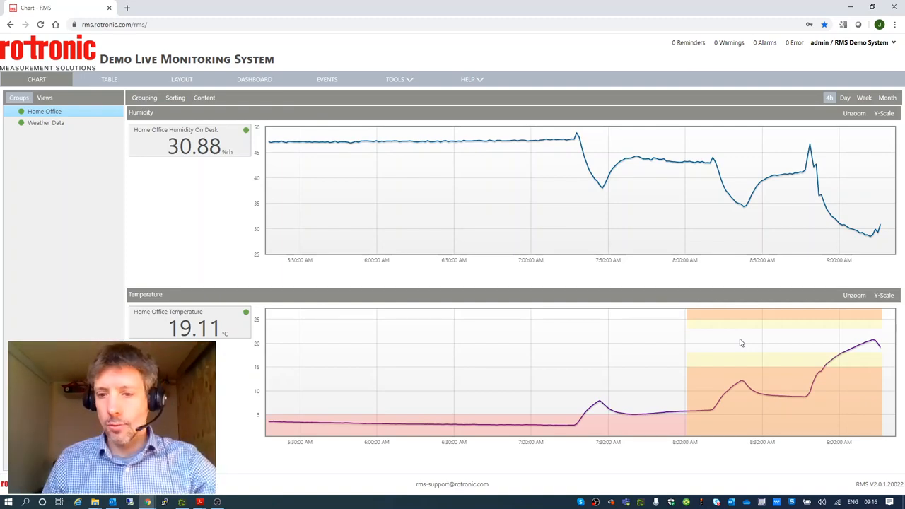
click(406, 78)
click(400, 186)
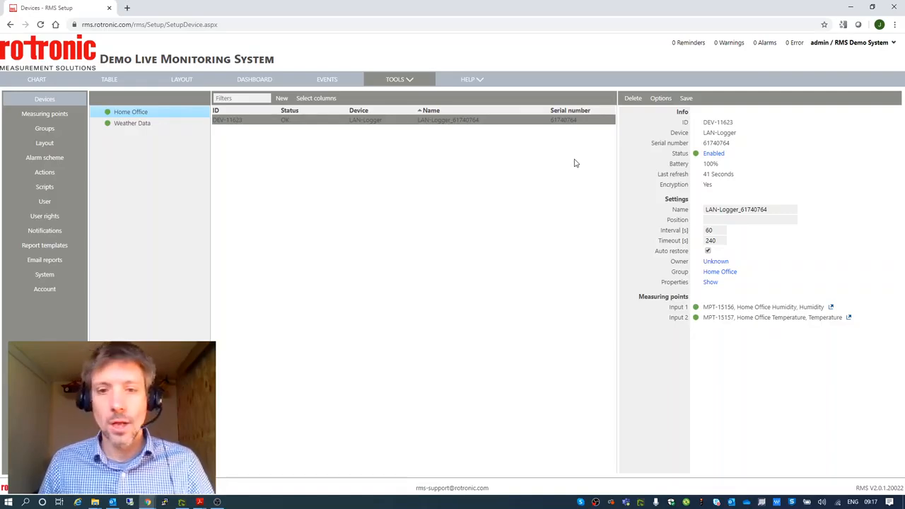
click(281, 99)
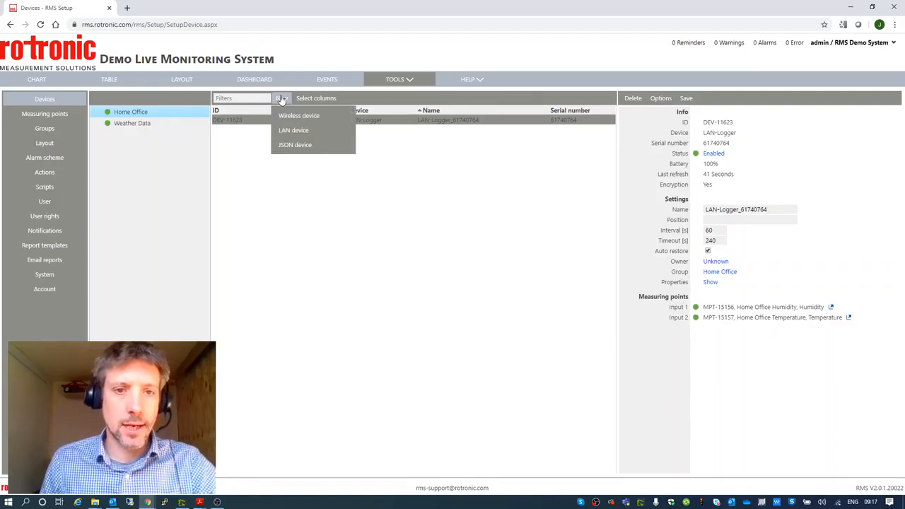
click(289, 133)
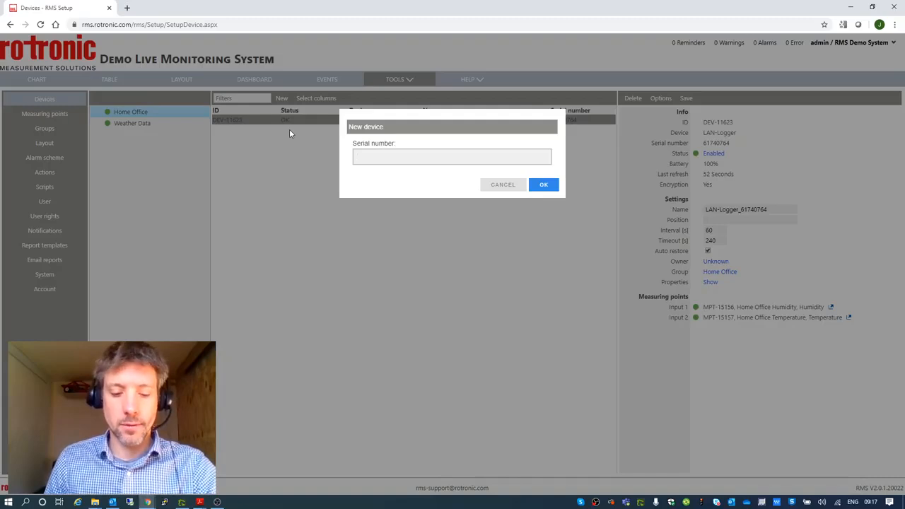
text(616)
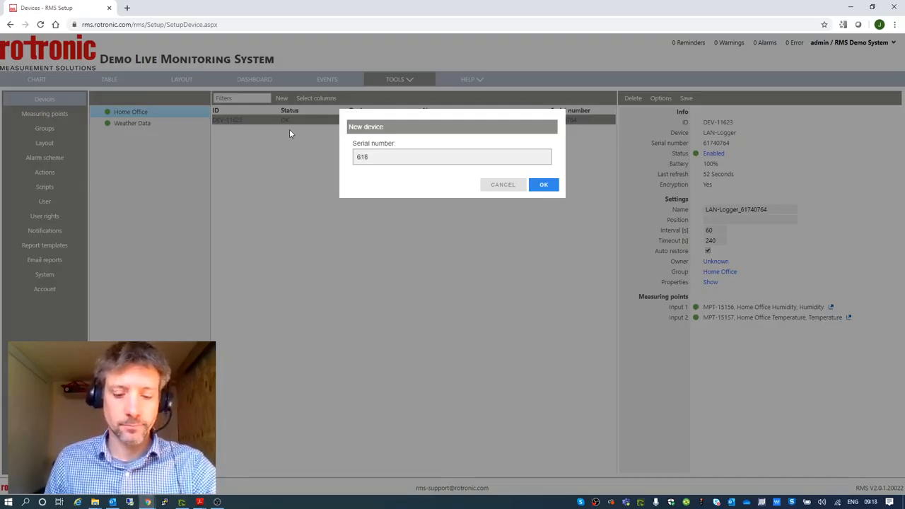
text(211)
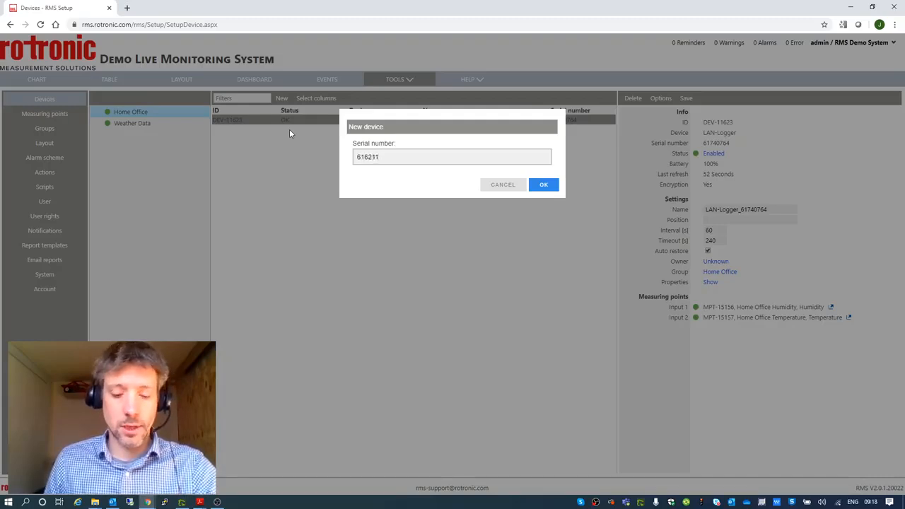
text(65)
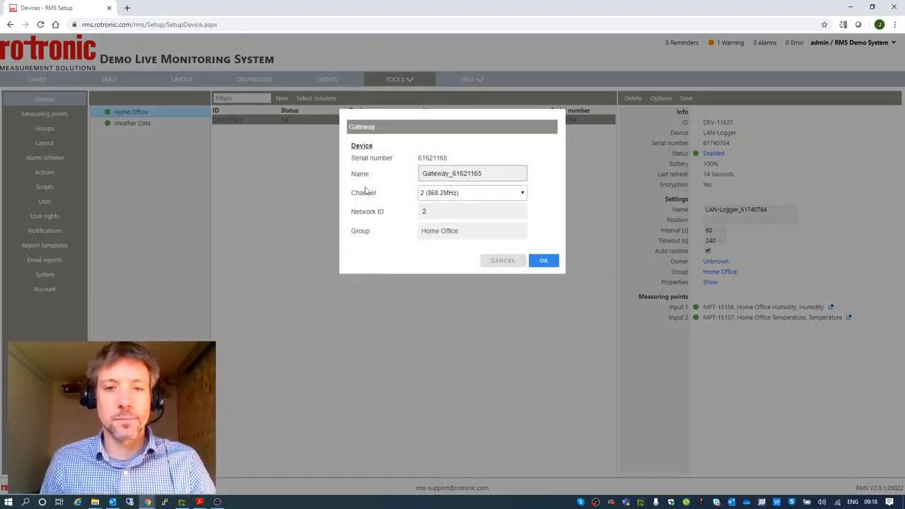
Step: Set the gateway's channel to 1 (868.1MHz) and its network ID to 1, and add it to the system
click(431, 193)
click(435, 205)
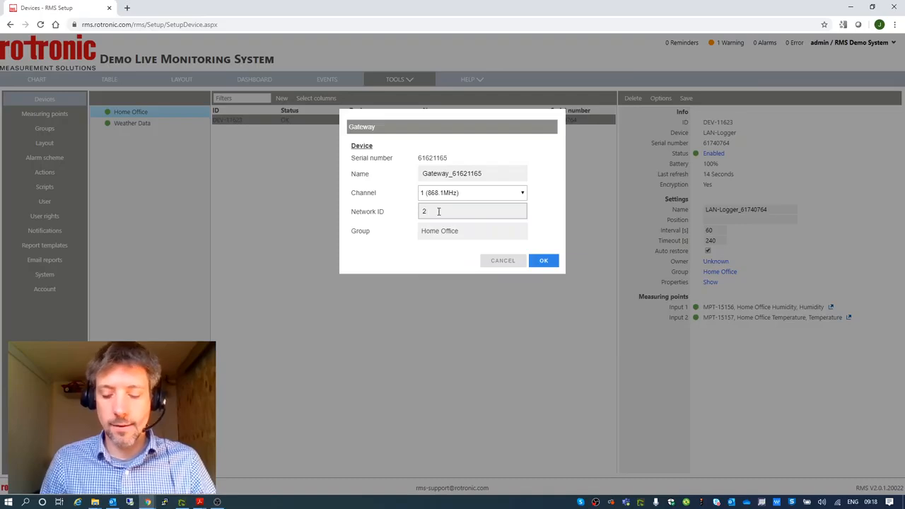
click(480, 193)
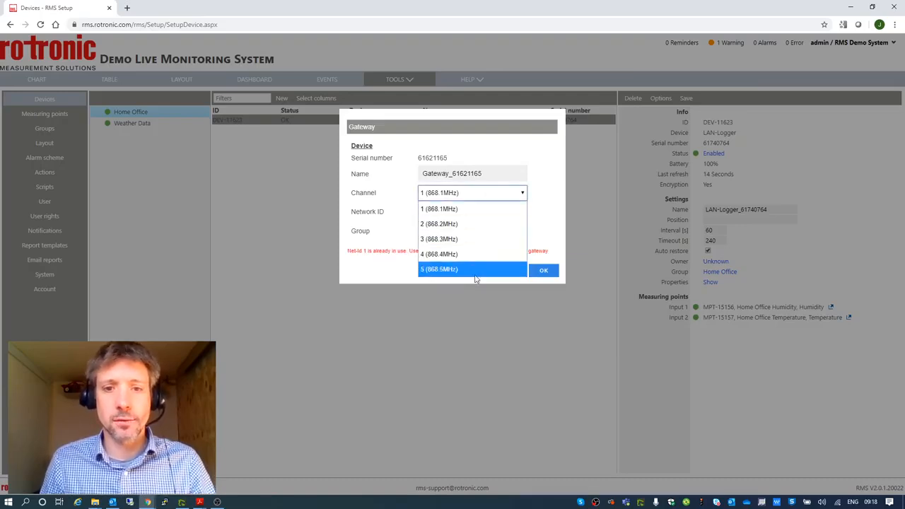
click(479, 206)
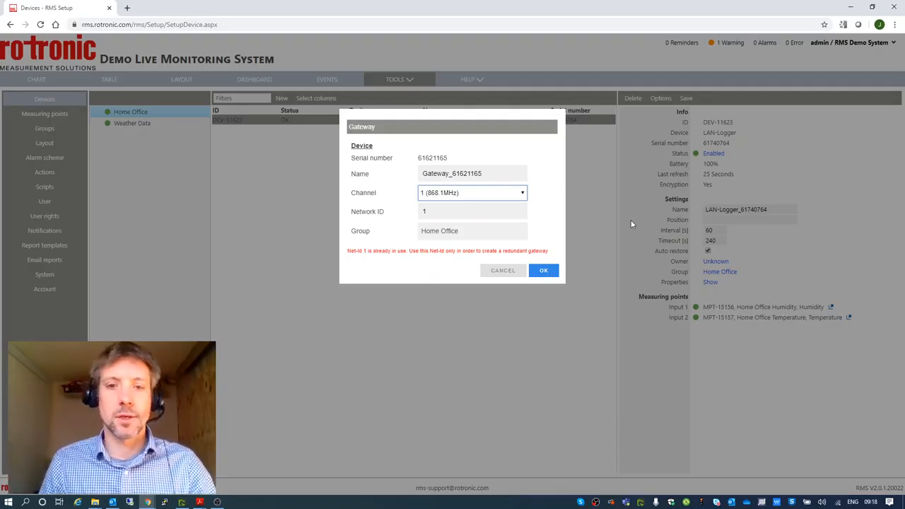
click(546, 274)
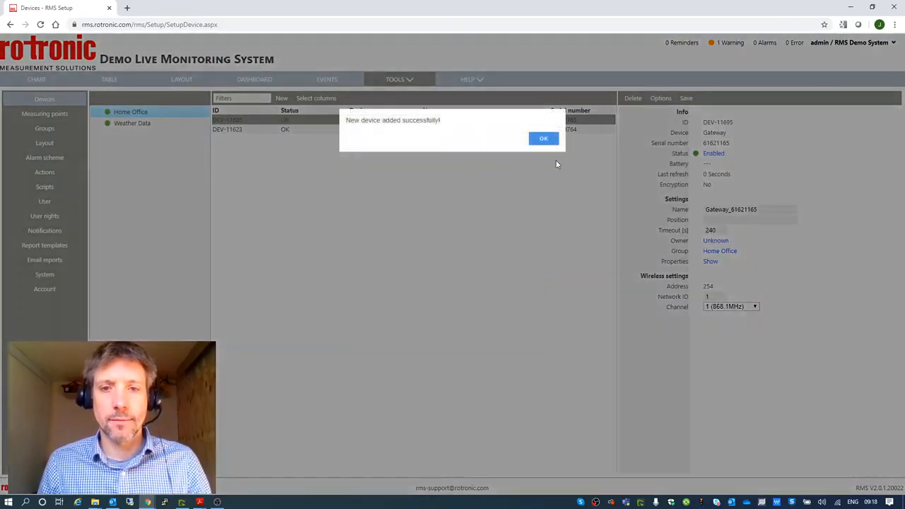
click(542, 140)
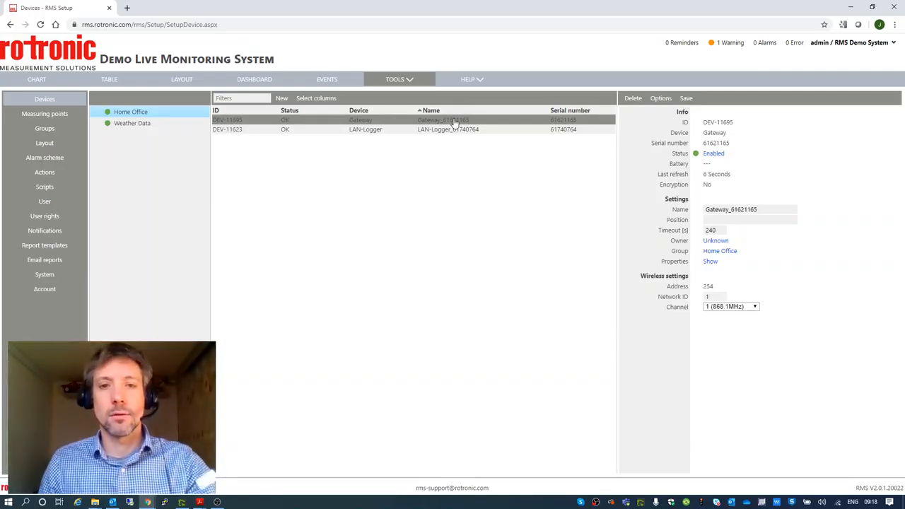
click(282, 99)
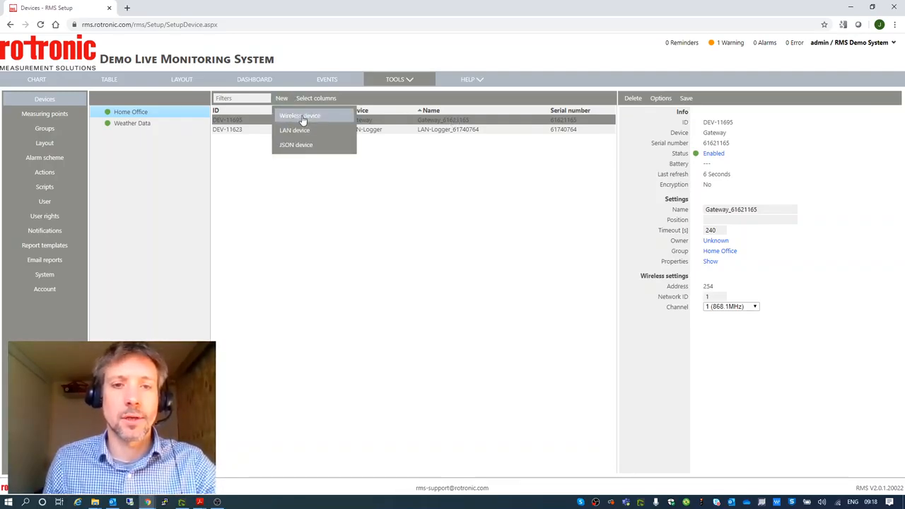
click(303, 117)
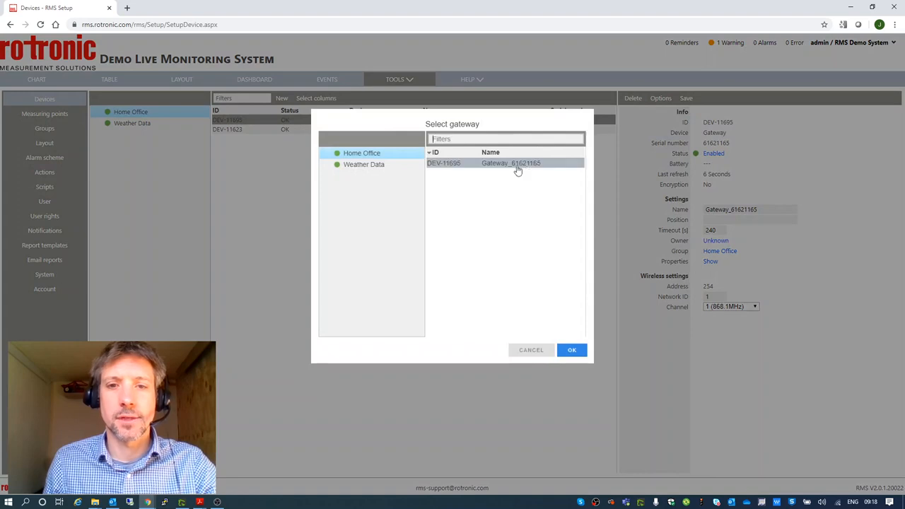
click(538, 350)
Step: Start a new wireless device and pair it through the gateway Gateway_61621165
click(281, 98)
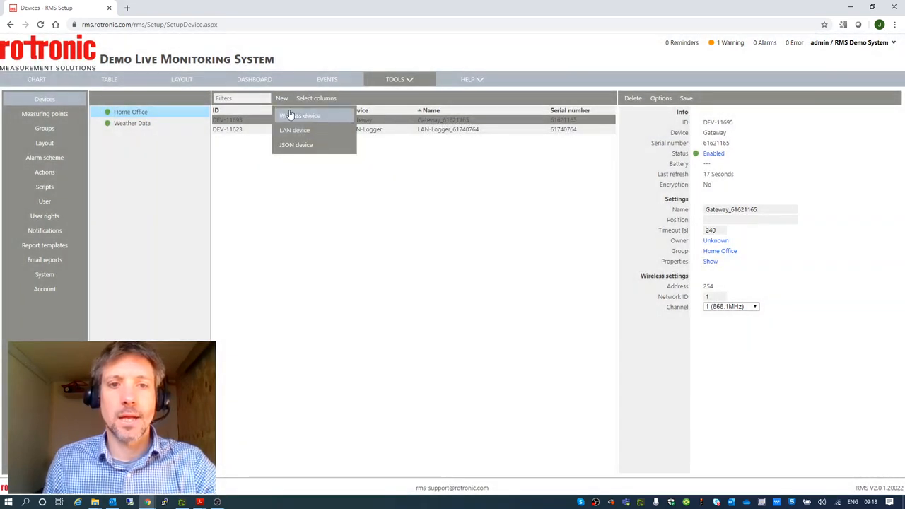
click(311, 119)
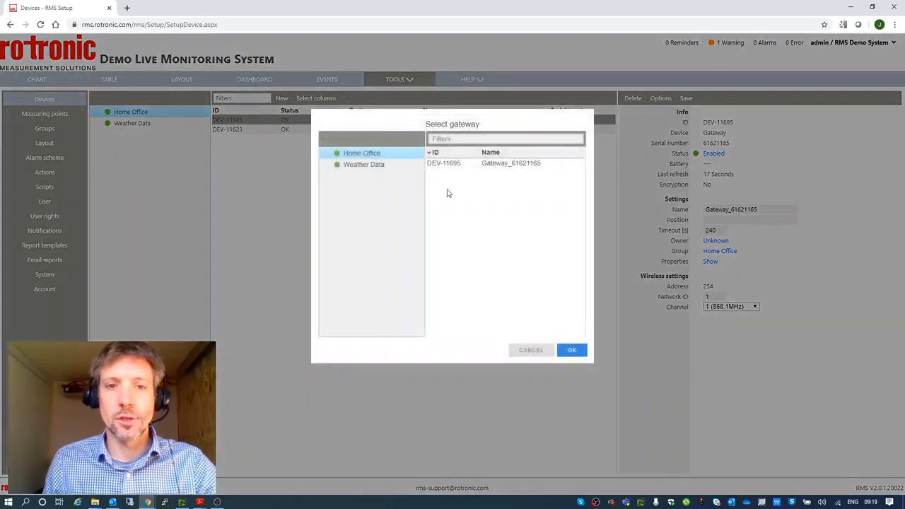
click(496, 166)
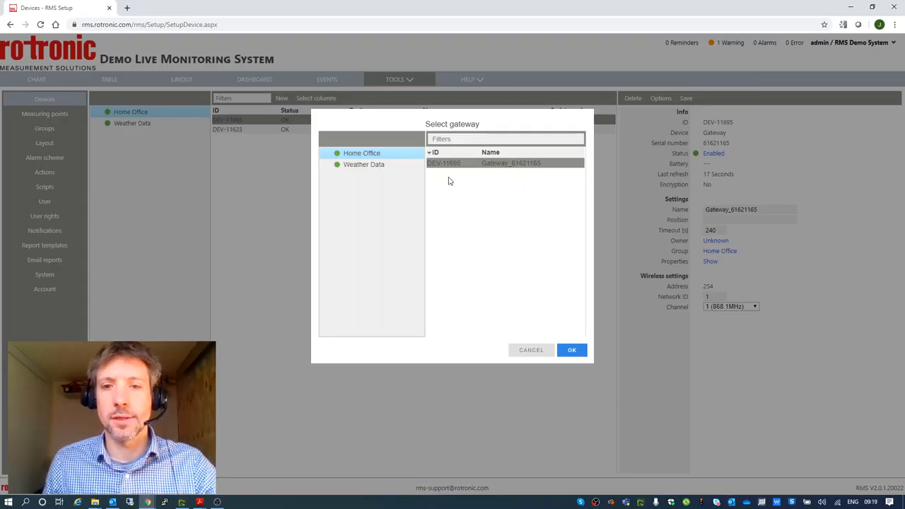
click(571, 351)
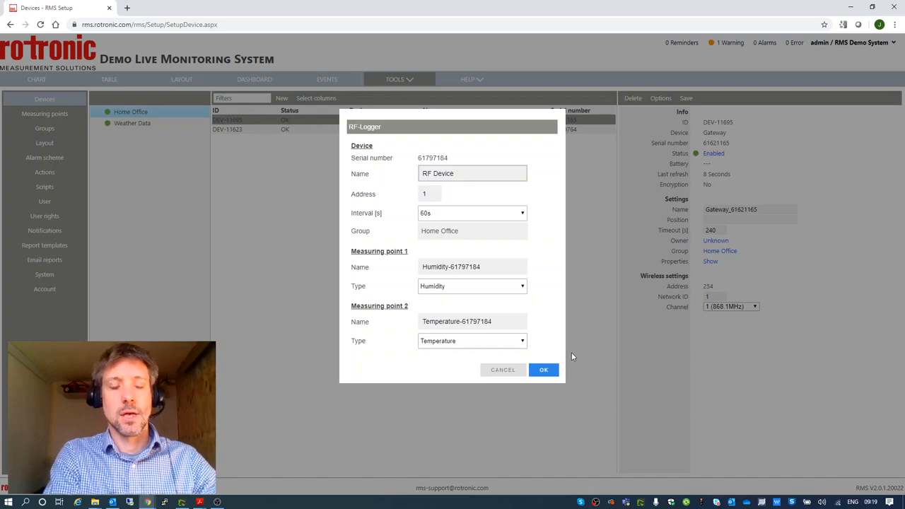
Step: Name the new RF logger Workshop
drag(465, 174, 350, 170)
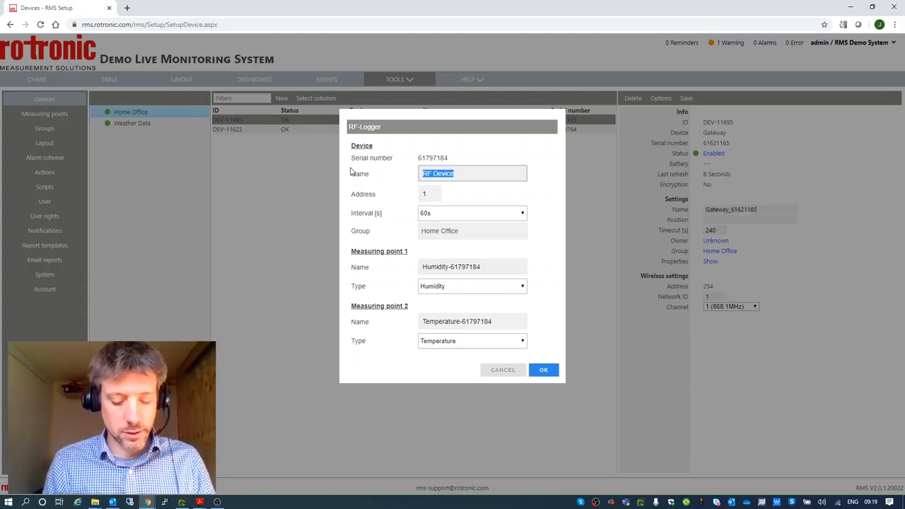
text(TE)
key(BackSpace)
key(BackSpace)
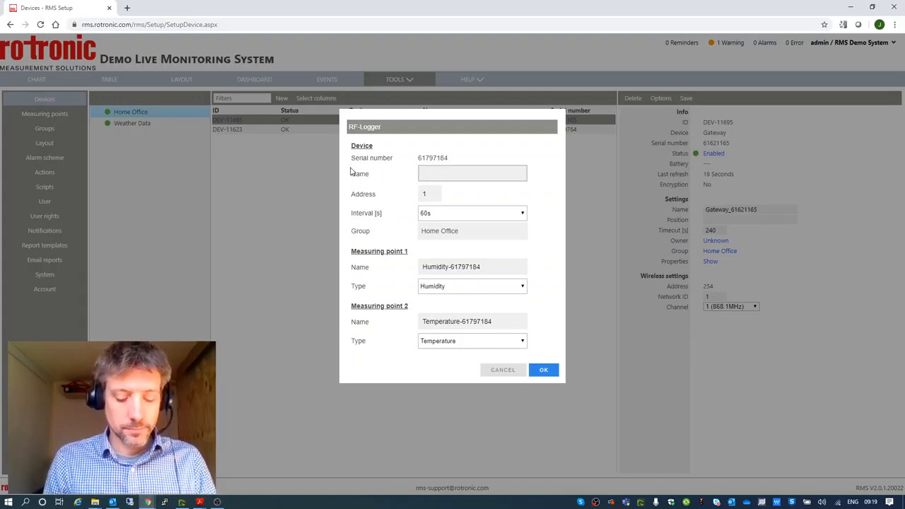
text(She)
key(BackSpace)
key(BackSpace)
key(BackSpace)
text(Workshop)
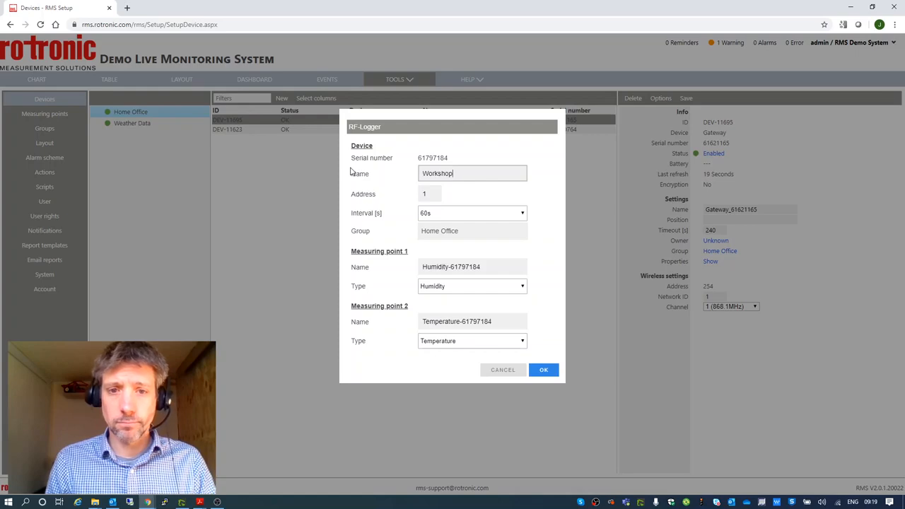
Step: Rename measuring point 1 of the RF logger as Workshop Humidity
drag(481, 267, 448, 267)
key(BackSpace)
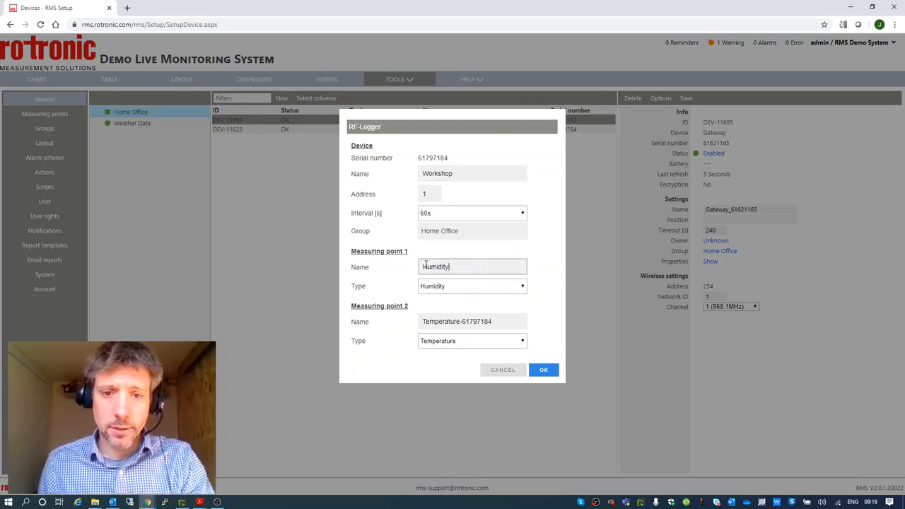
click(423, 266)
text(Workshop)
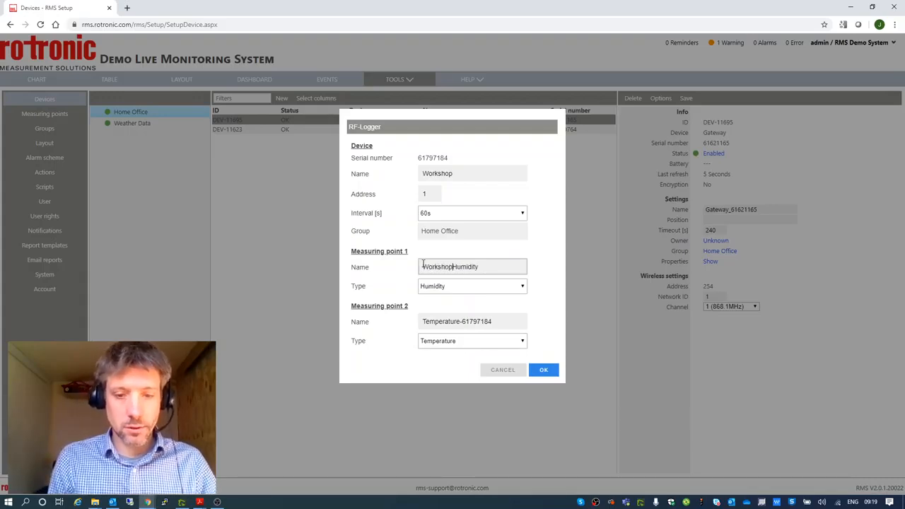
Step: Rename measuring point 2 as Workshop Temperature and add the RF logger to the system
drag(510, 323, 460, 325)
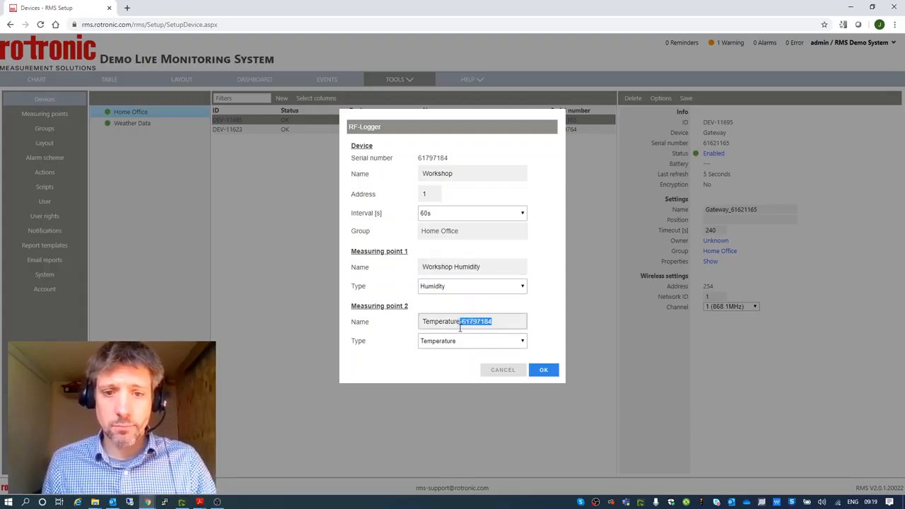
key(BackSpace)
click(422, 323)
text(Work)
text(shop)
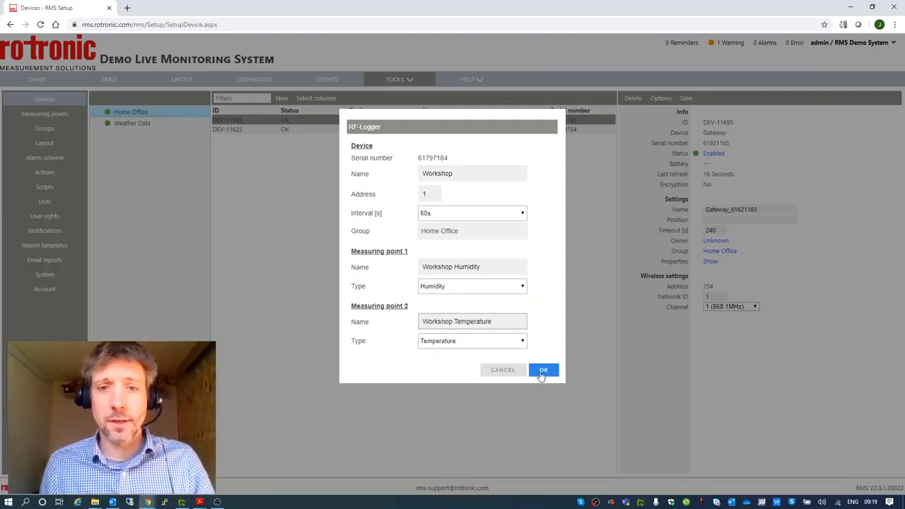
click(542, 372)
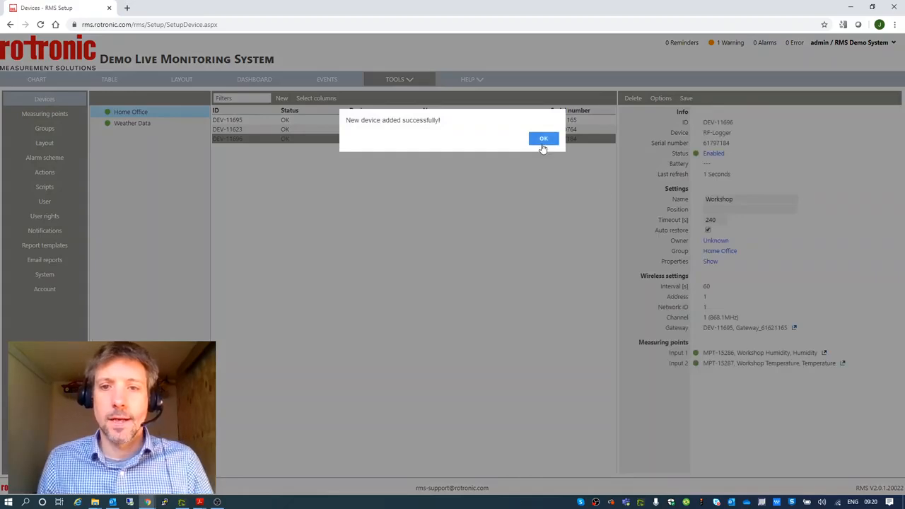
click(543, 138)
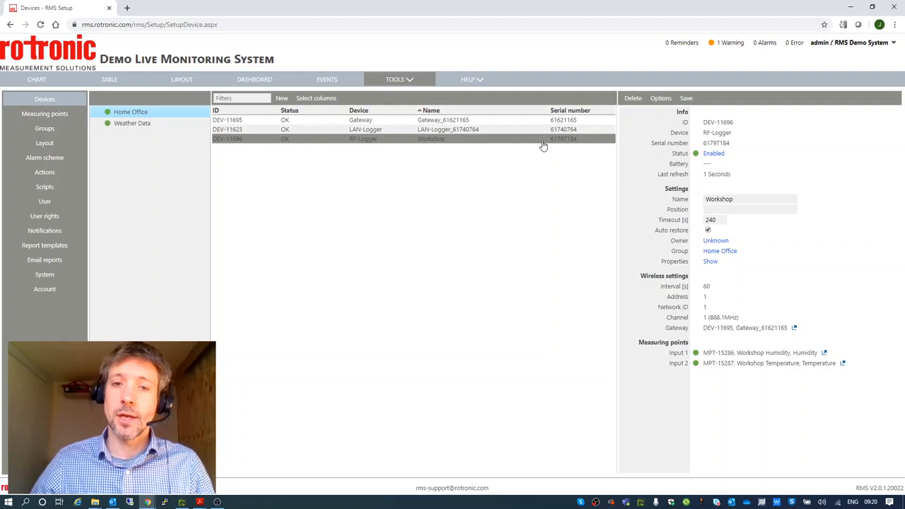
Step: Examine the gateway's details in the device list and the Home Office humidity and temperature charts
click(547, 121)
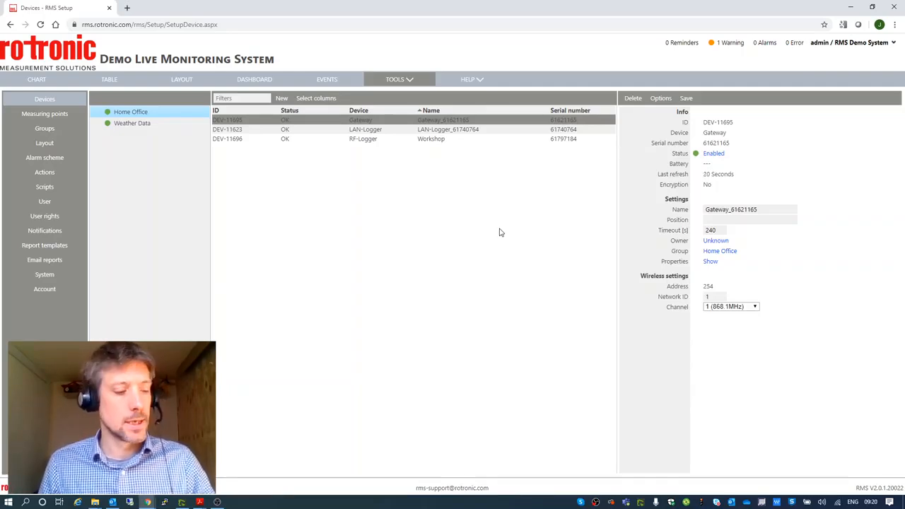
click(44, 81)
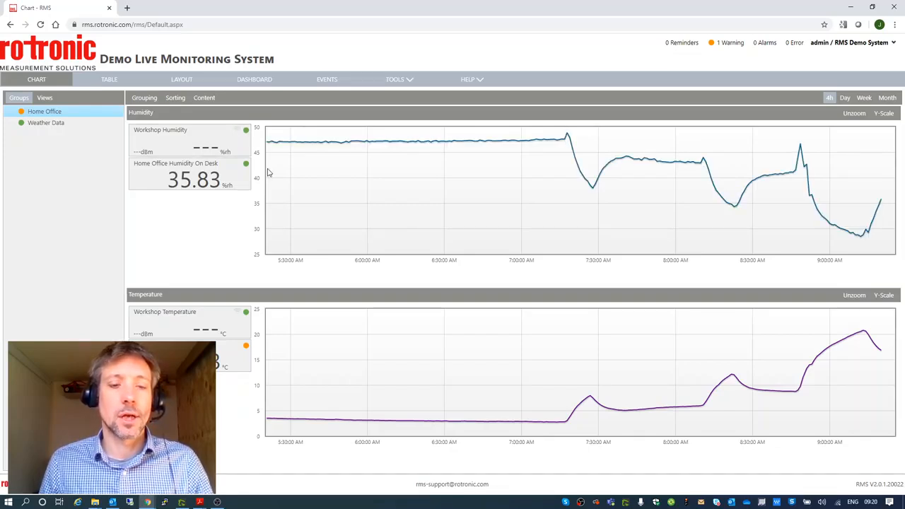
Step: Start a new system measuring point of type Signal strength in the Home Office group and name it Workshop Logger SS
click(414, 80)
click(394, 183)
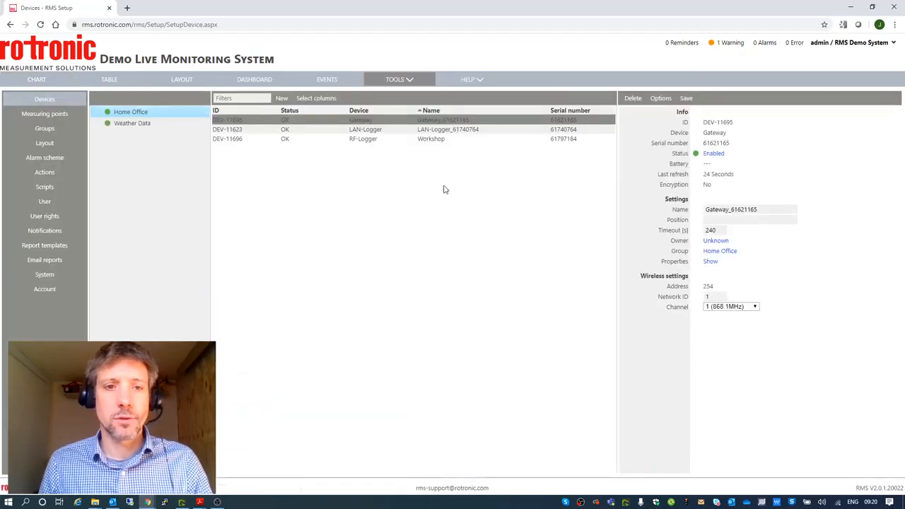
click(30, 118)
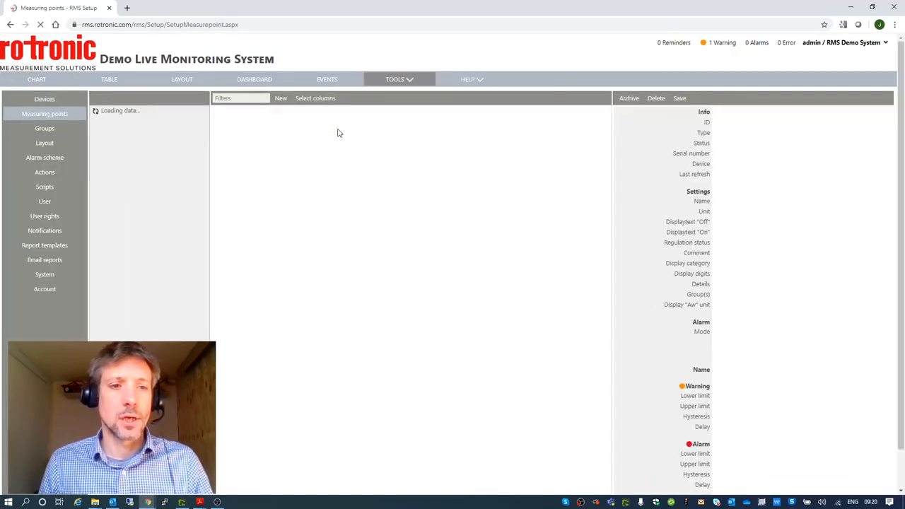
click(282, 98)
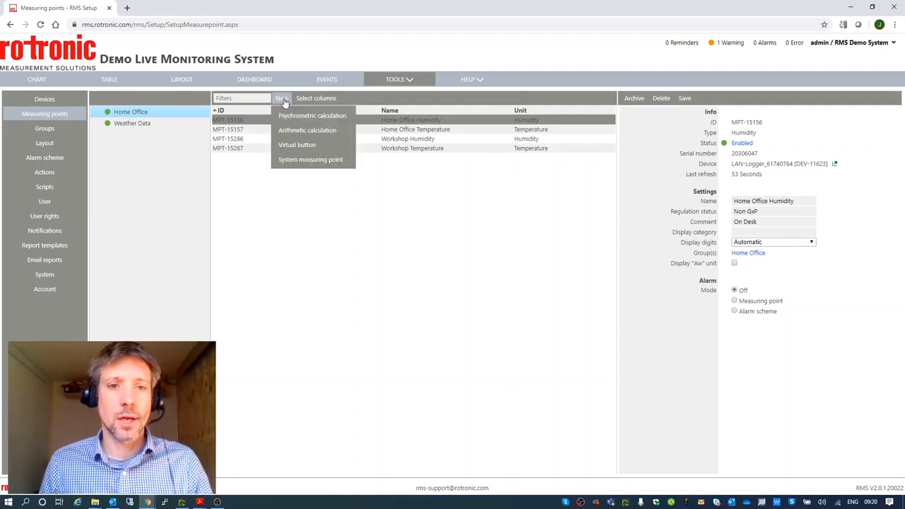
click(312, 161)
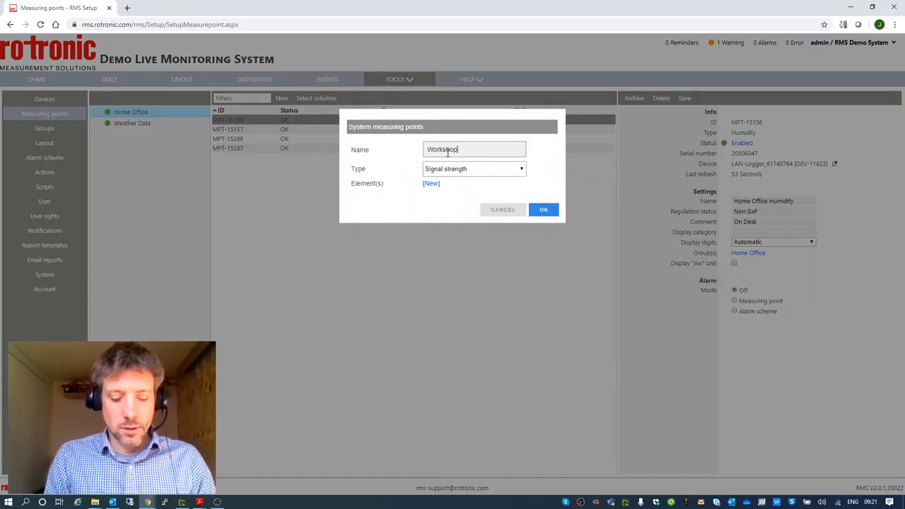
text(Workshop Logger SS)
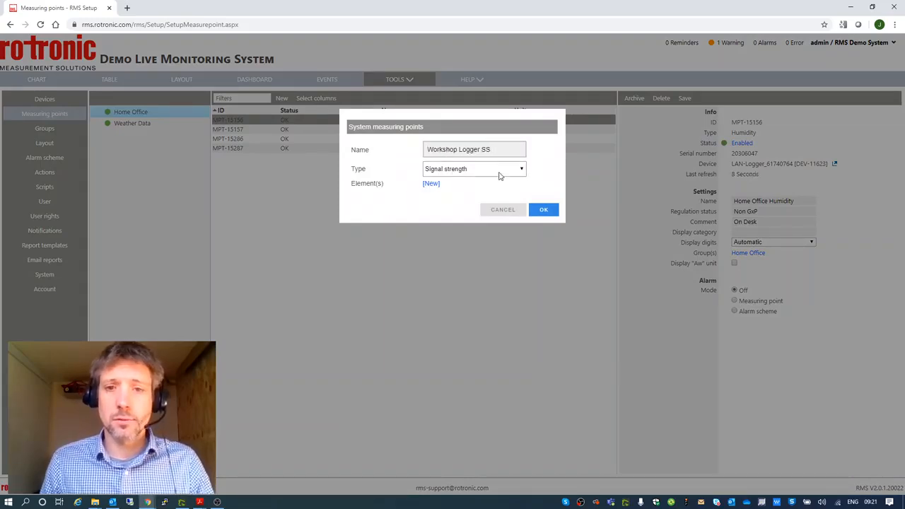
Step: Assign the Workshop device as the element of the system measuring point and create the point
click(431, 188)
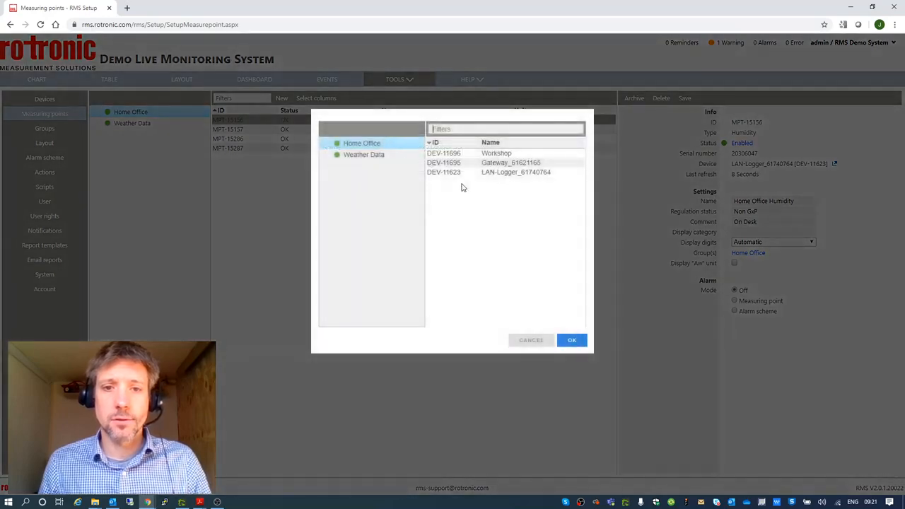
click(509, 154)
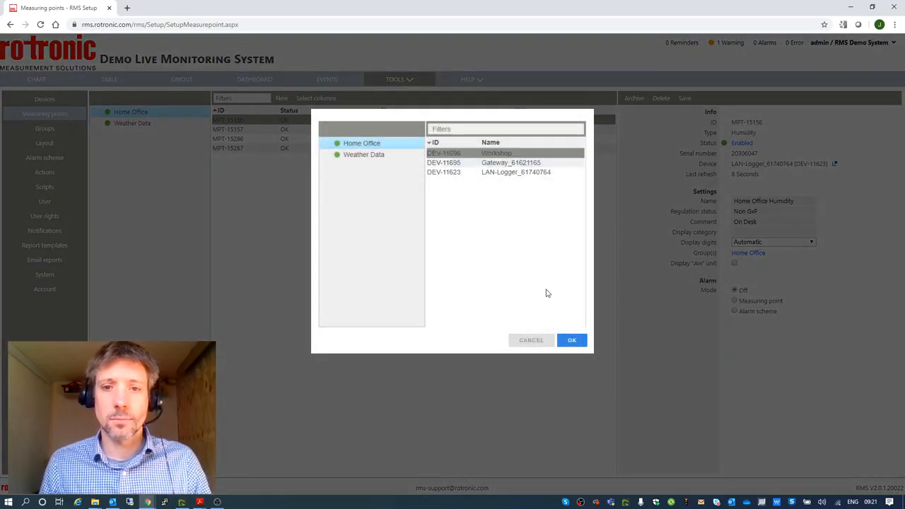
click(571, 340)
click(548, 213)
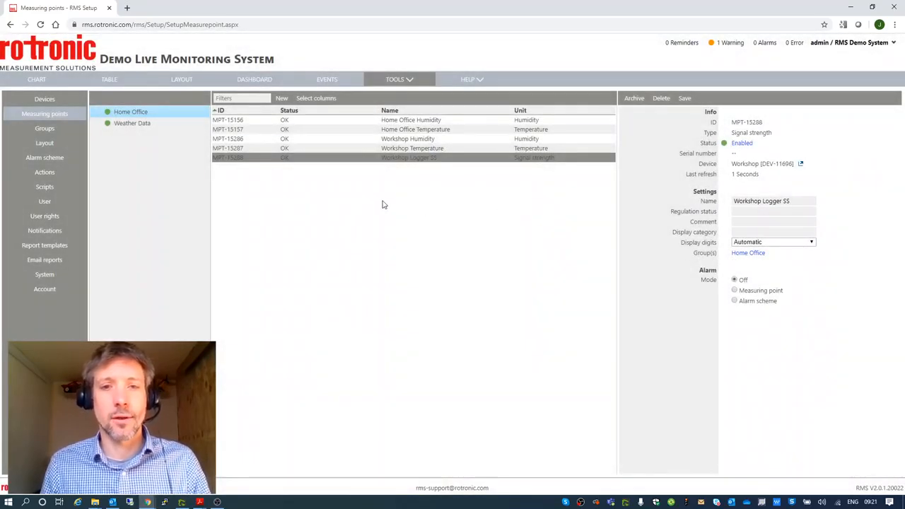
Step: Start a psychrometric Dew point calculation with Workshop Temperature and Workshop Humidity as its source measuring points
click(282, 100)
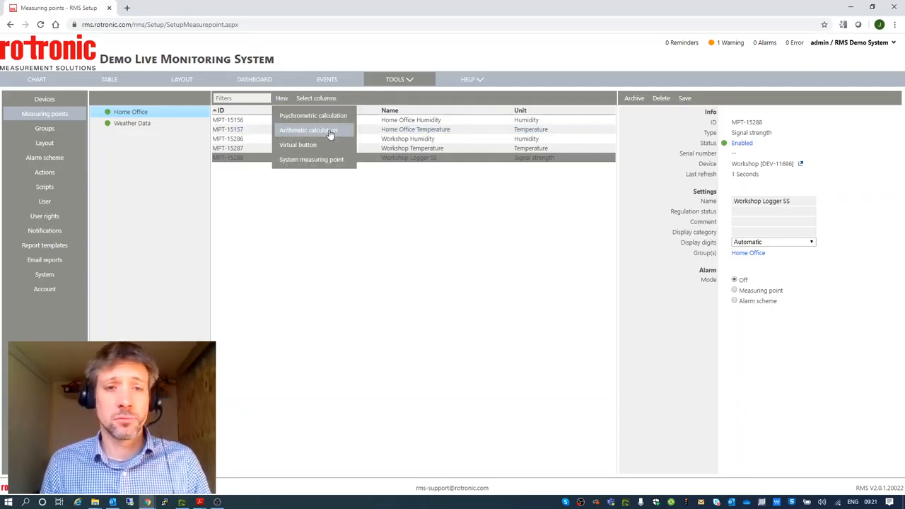
click(326, 117)
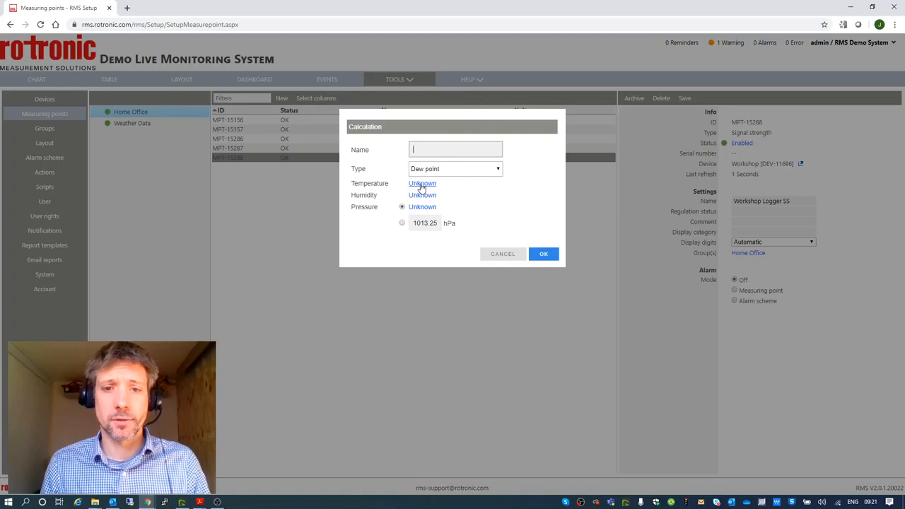
click(421, 184)
click(515, 154)
click(570, 340)
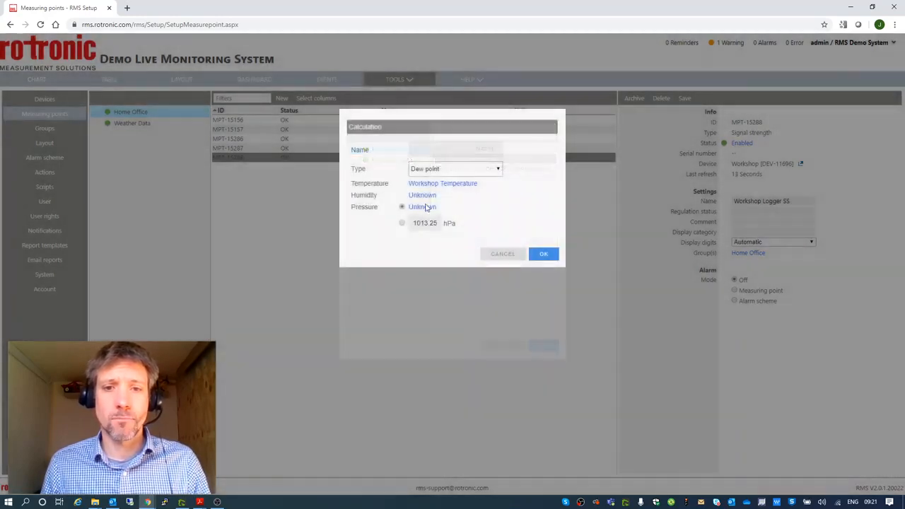
click(425, 197)
click(542, 156)
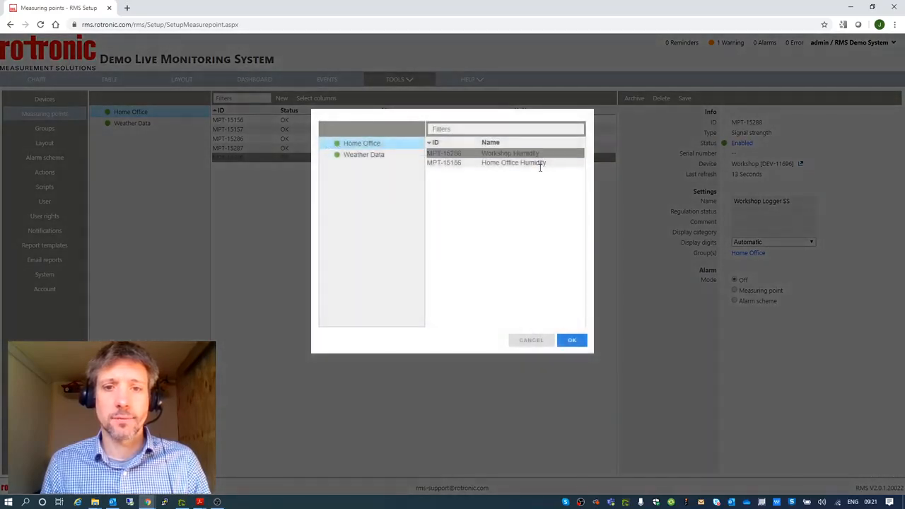
click(576, 339)
Step: Use the fixed pressure of 1013.25 hPa, name the calculation Workshop Dew Point and create it
click(401, 222)
click(439, 151)
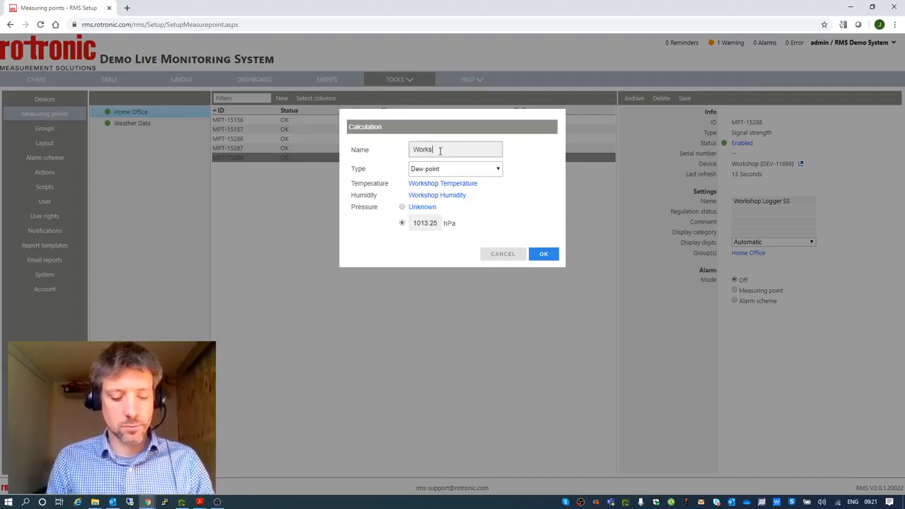
text(Workshop Dew Po)
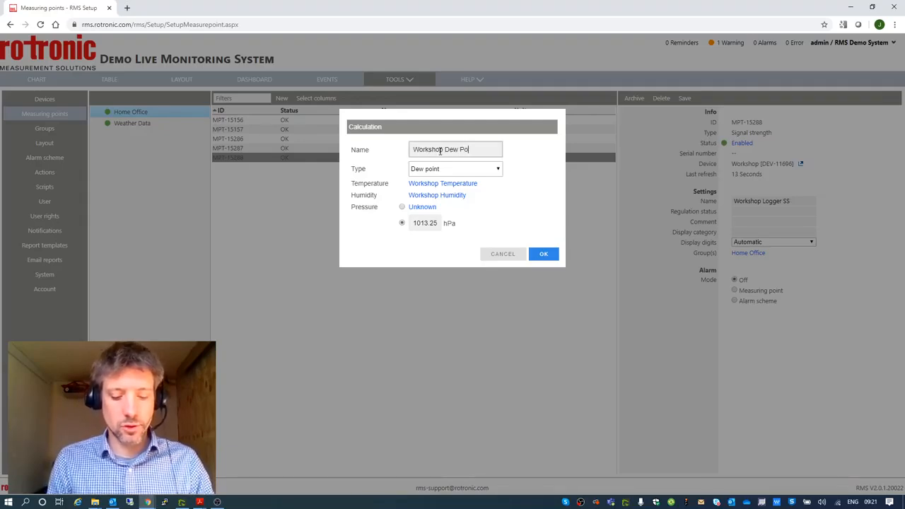
click(538, 256)
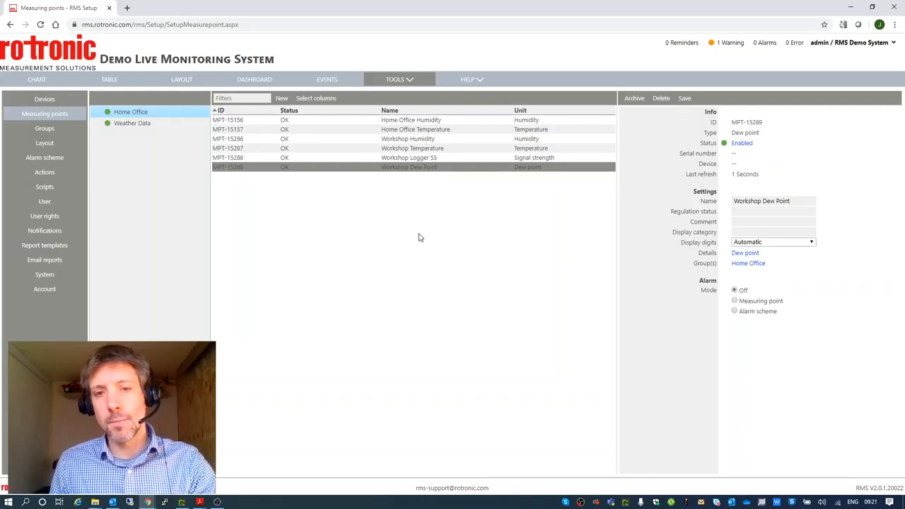
Step: Examine the calculation types offered for a new arithmetic calculation, and close it without creating one
click(282, 100)
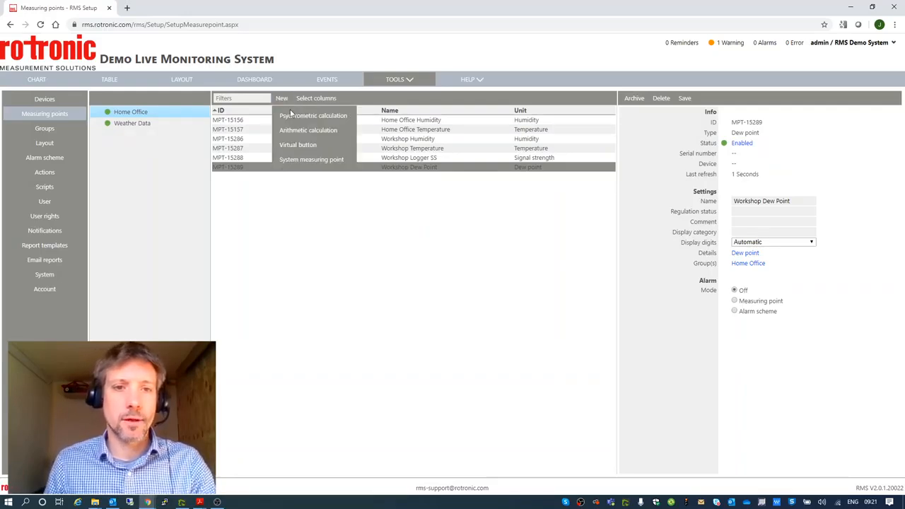
click(322, 132)
click(452, 171)
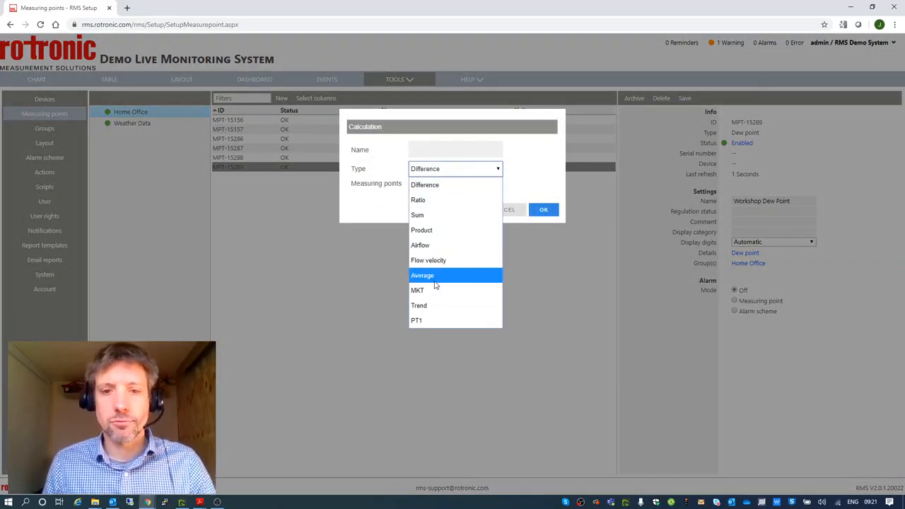
click(529, 276)
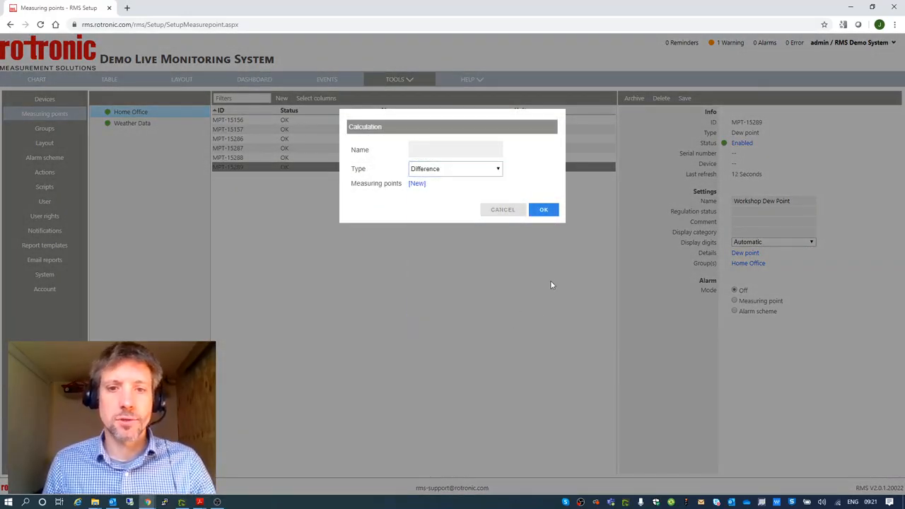
click(502, 212)
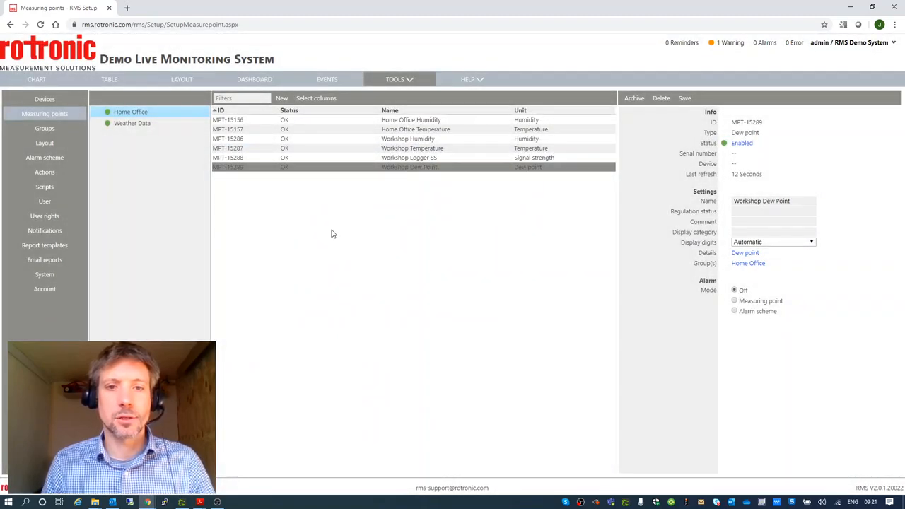
Step: Examine the Home Office charts for the workshop dew point, humidity, signal strength and temperature
click(39, 80)
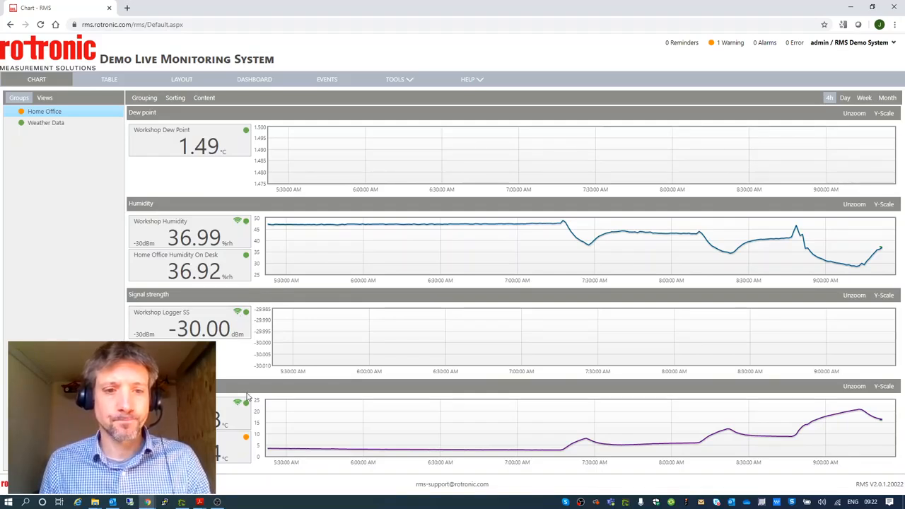
mouse_move(280, 231)
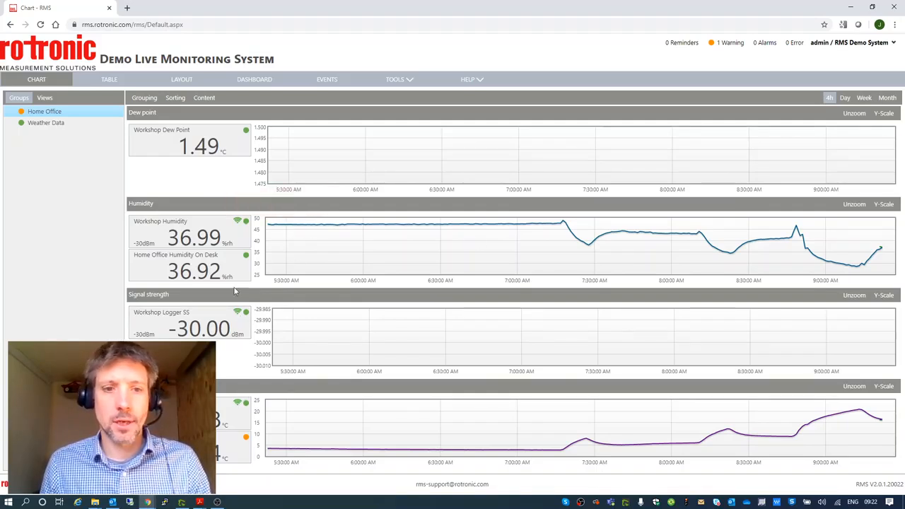